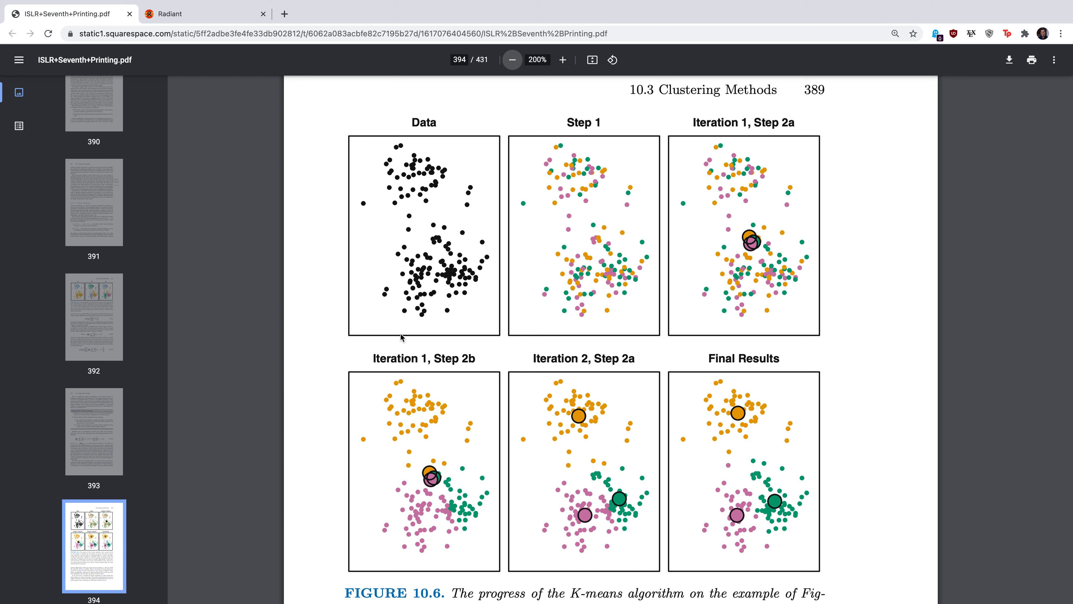
Switch to Radiant, load the built-in example datasets, and choose toothpaste as the active dataset
{"action": "left_click", "coordinate": [198, 17]}
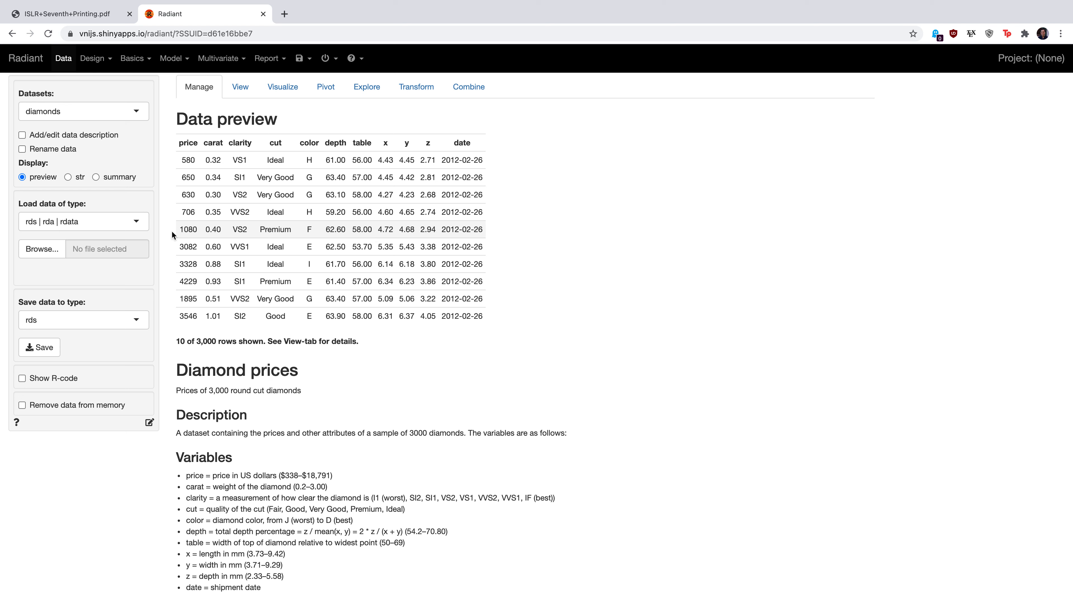
{"action": "left_click", "coordinate": [145, 223]}
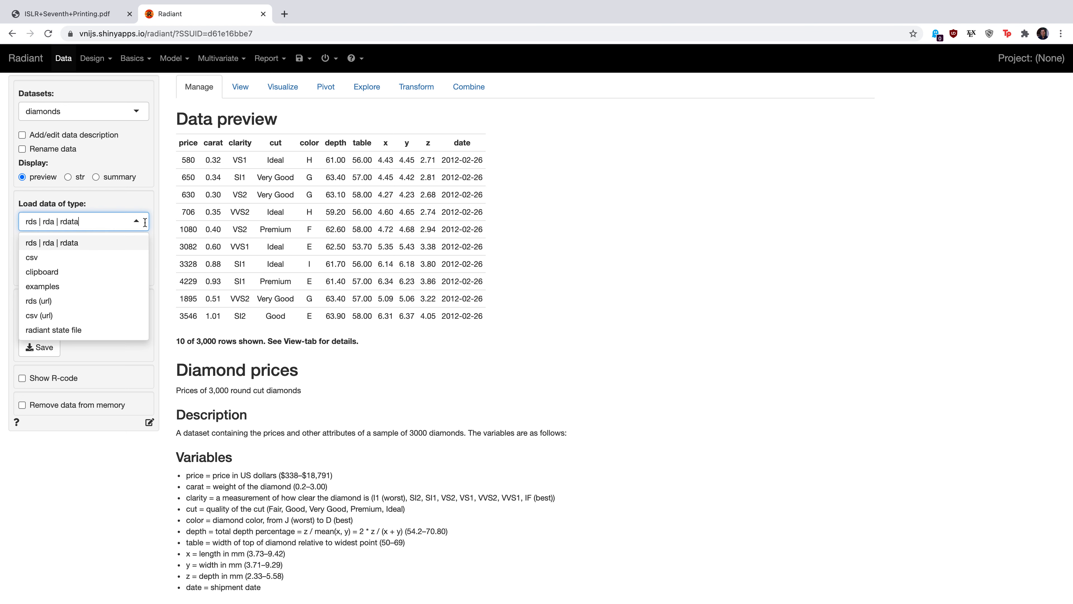
{"action": "left_click", "coordinate": [72, 286]}
{"action": "left_click", "coordinate": [41, 249]}
{"action": "left_click", "coordinate": [95, 111]}
{"action": "scroll", "coordinate": [70, 206], "scroll_direction": "down", "scroll_amount": 2}
{"action": "scroll", "coordinate": [71, 205], "scroll_direction": "down", "scroll_amount": 5}
{"action": "left_click", "coordinate": [59, 209]}
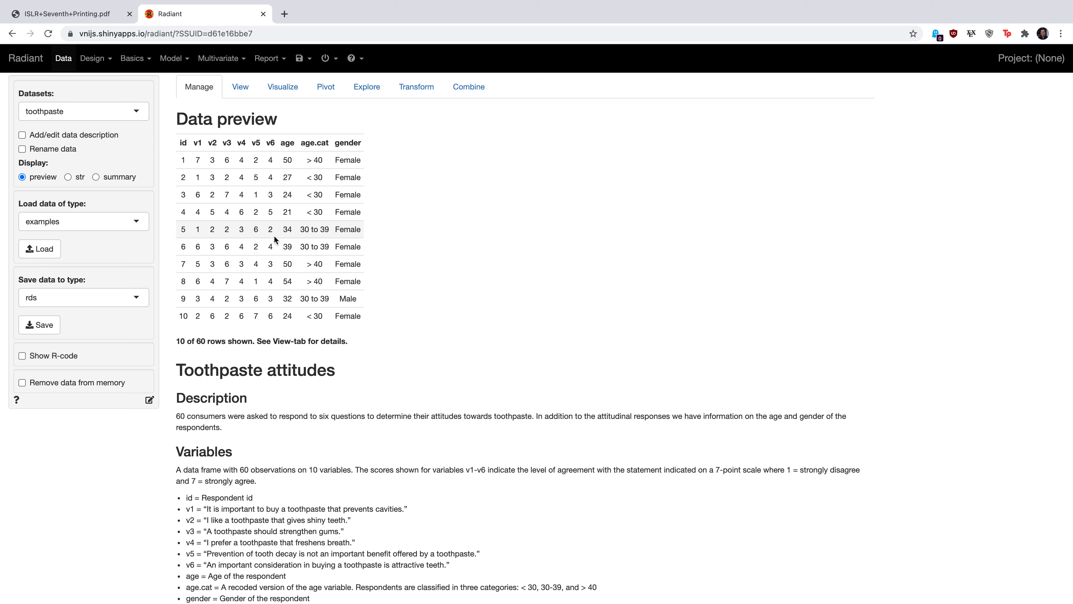
Examine the v1 to v6 ratings in the toothpaste data preview and the survey statements describing v1, v2 and v3
{"action": "left_click_drag", "start_coordinate": [195, 143], "coordinate": [274, 141]}
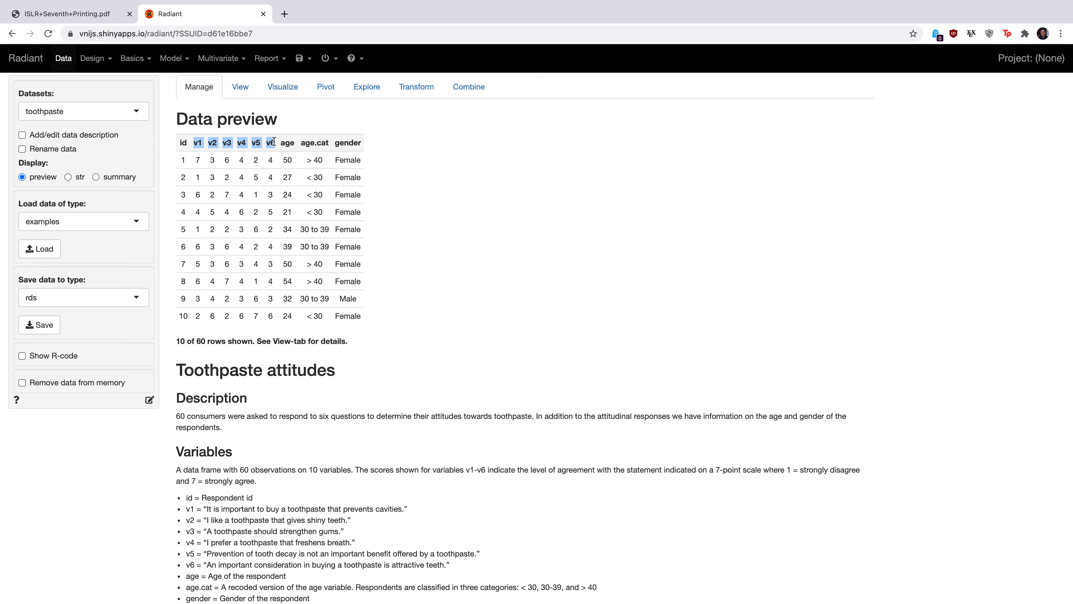
{"action": "left_click_drag", "start_coordinate": [195, 160], "coordinate": [271, 160]}
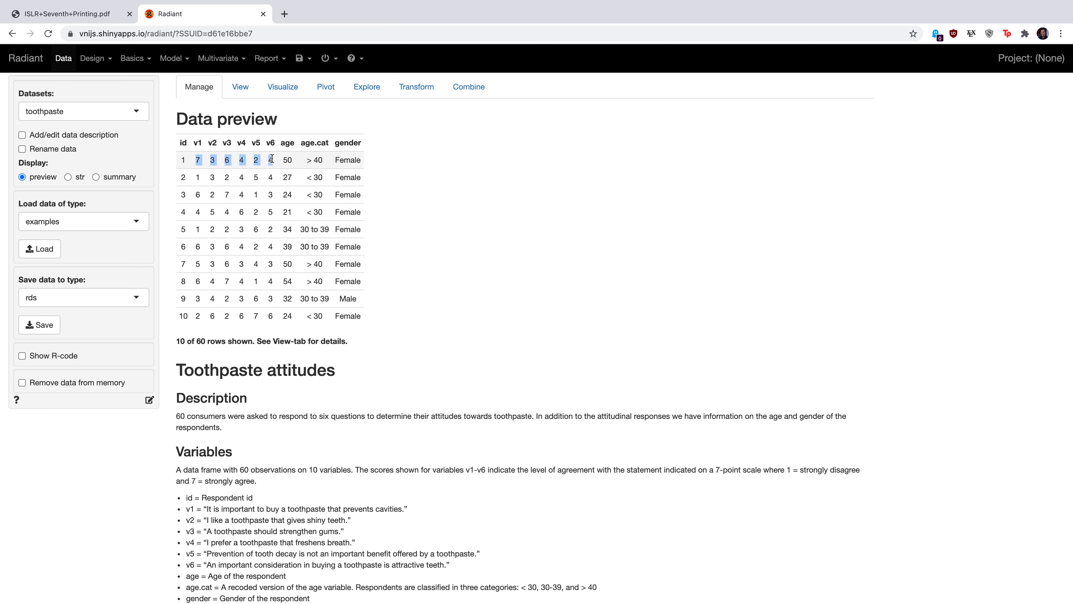
{"action": "scroll", "coordinate": [275, 278], "scroll_direction": "down", "scroll_amount": 1}
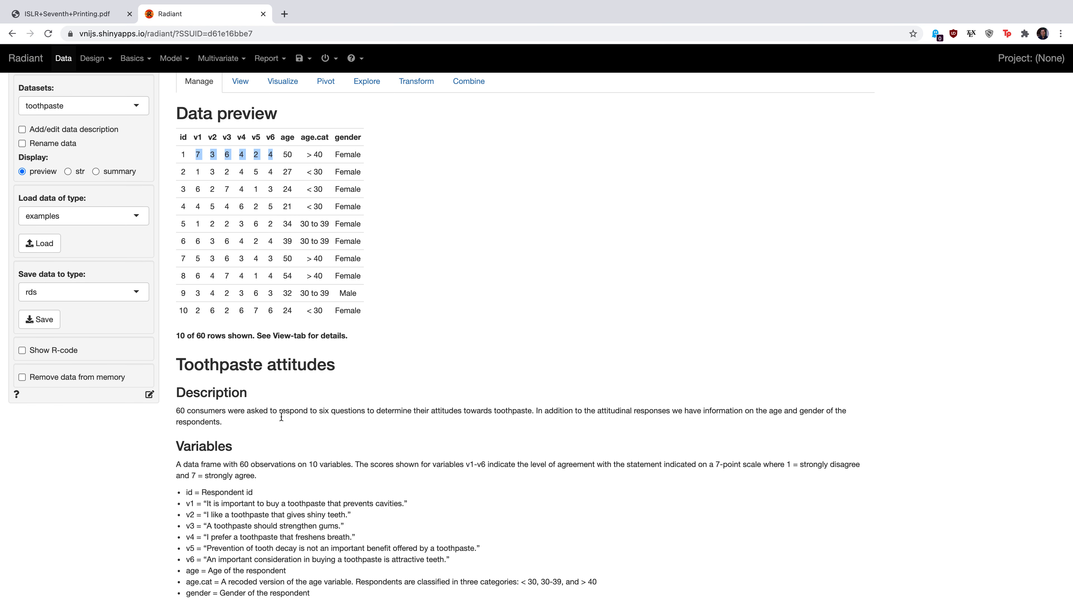
{"action": "left_click_drag", "start_coordinate": [203, 503], "coordinate": [407, 502]}
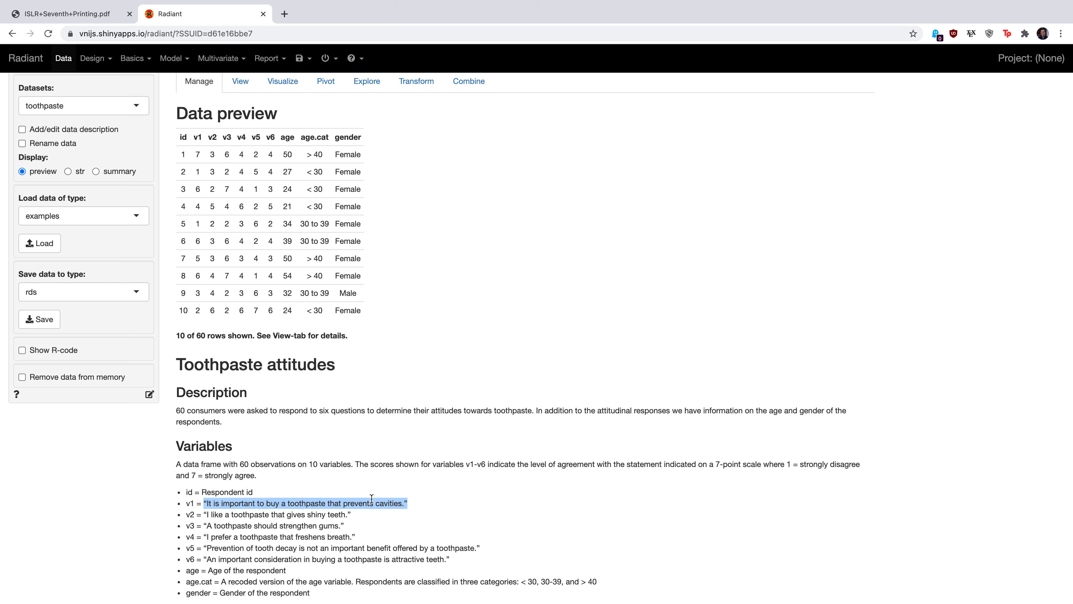
{"action": "left_click", "coordinate": [219, 504]}
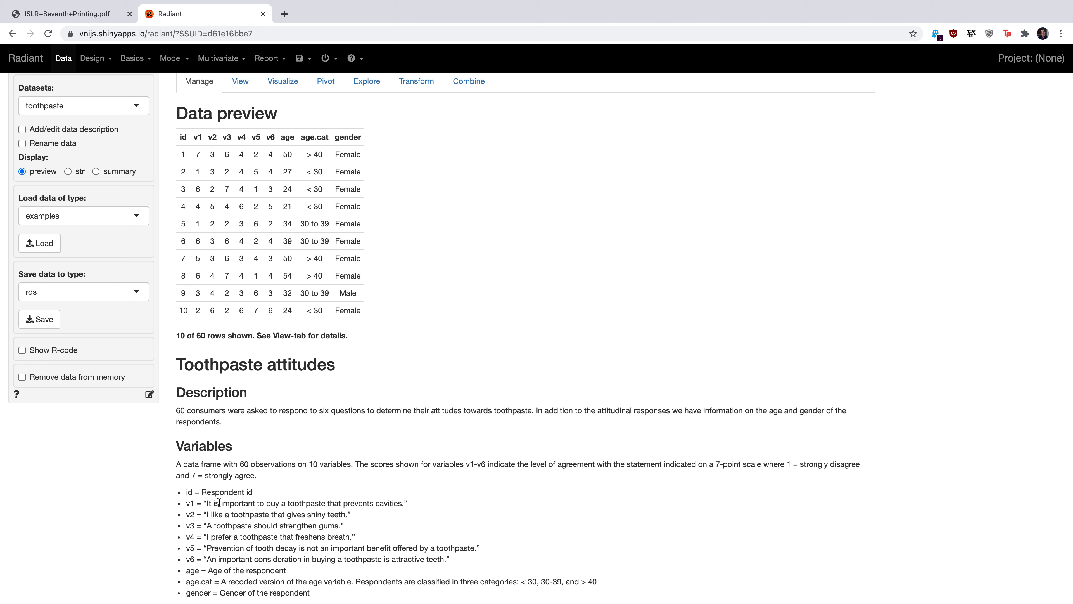
{"action": "left_click_drag", "start_coordinate": [203, 503], "coordinate": [403, 503]}
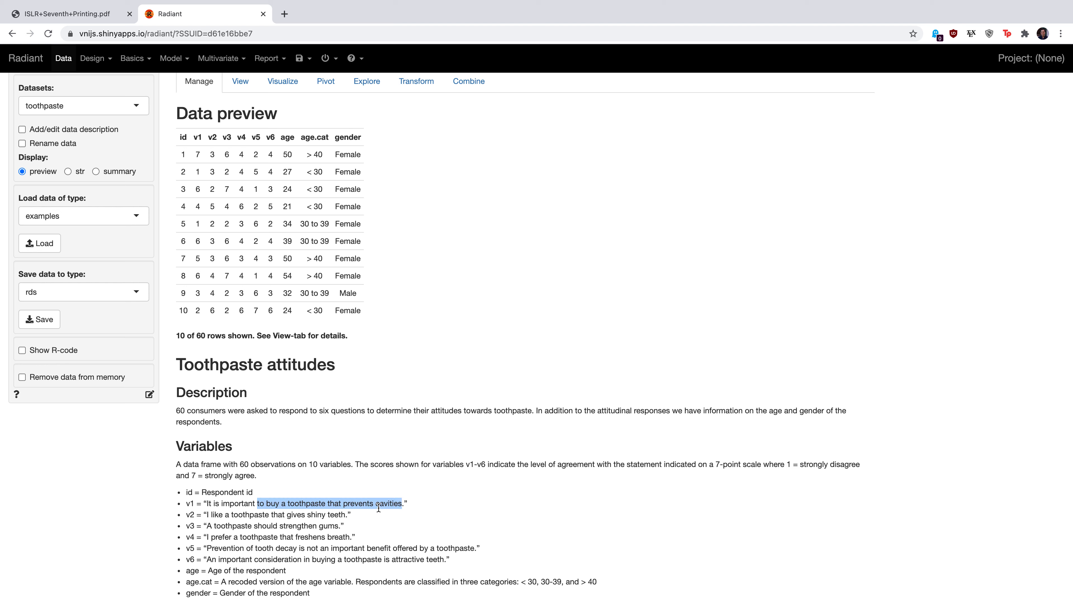
{"action": "left_click", "coordinate": [243, 524]}
{"action": "left_click_drag", "start_coordinate": [204, 514], "coordinate": [340, 512]}
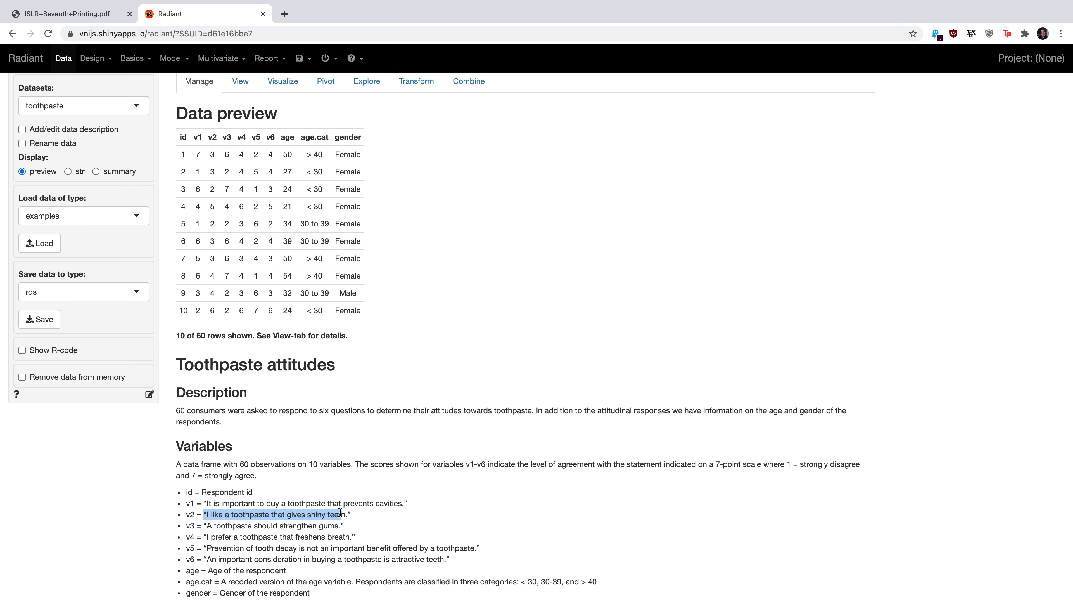
{"action": "left_click", "coordinate": [341, 513]}
{"action": "scroll", "coordinate": [366, 480], "scroll_direction": "up", "scroll_amount": 1}
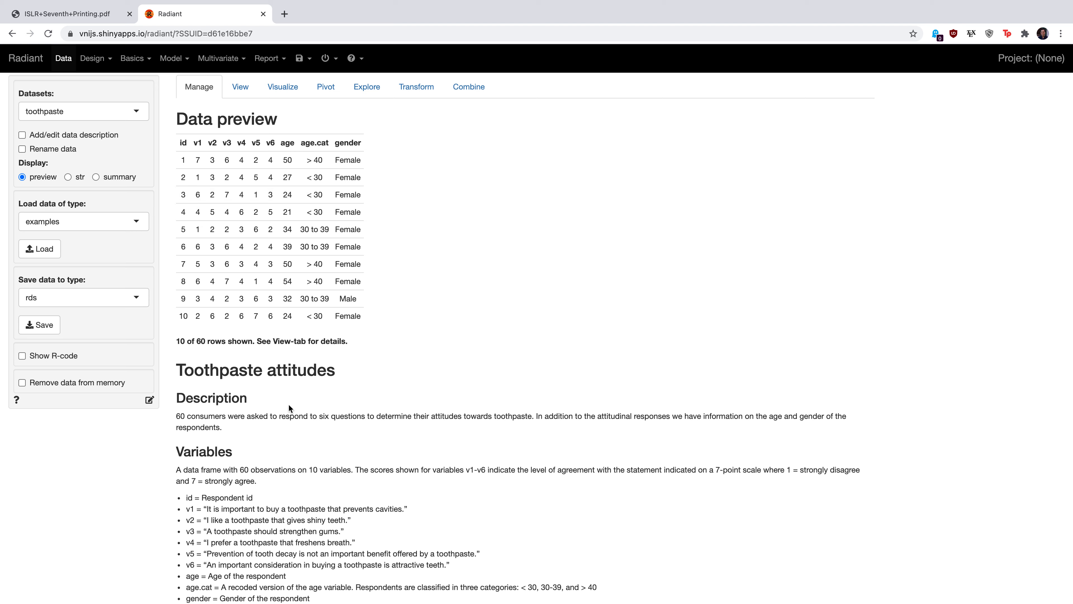
{"action": "left_click_drag", "start_coordinate": [207, 532], "coordinate": [338, 531]}
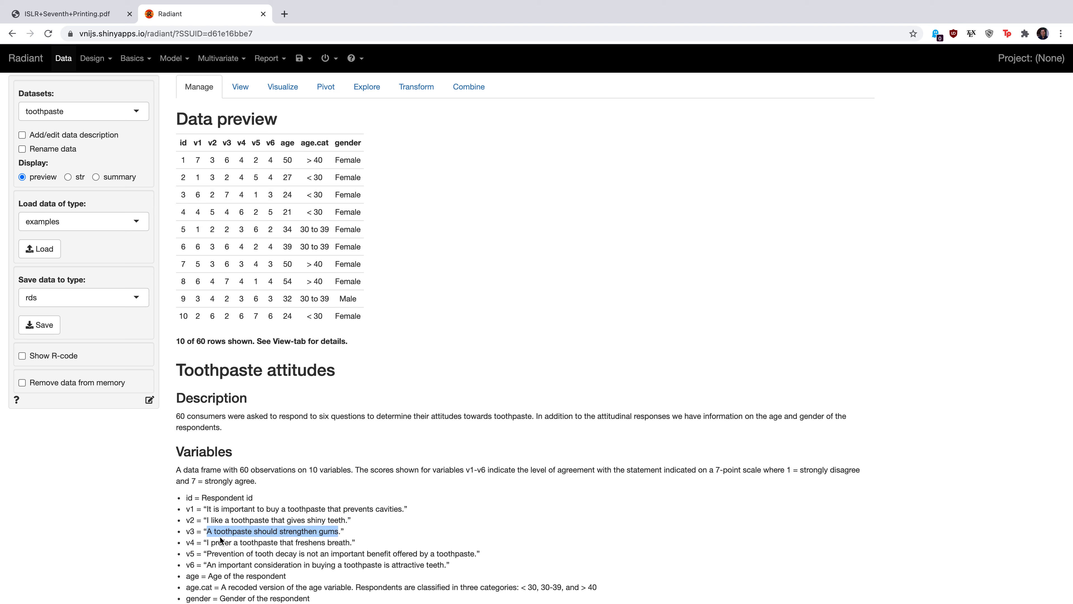
{"action": "mouse_move", "coordinate": [206, 531]}
{"action": "left_mouse_down"}
{"action": "mouse_move", "coordinate": [341, 532]}
{"action": "mouse_move", "coordinate": [224, 520]}
{"action": "mouse_move", "coordinate": [347, 517]}
{"action": "mouse_move", "coordinate": [204, 520]}
{"action": "left_mouse_up"}
{"action": "left_click", "coordinate": [207, 521]}
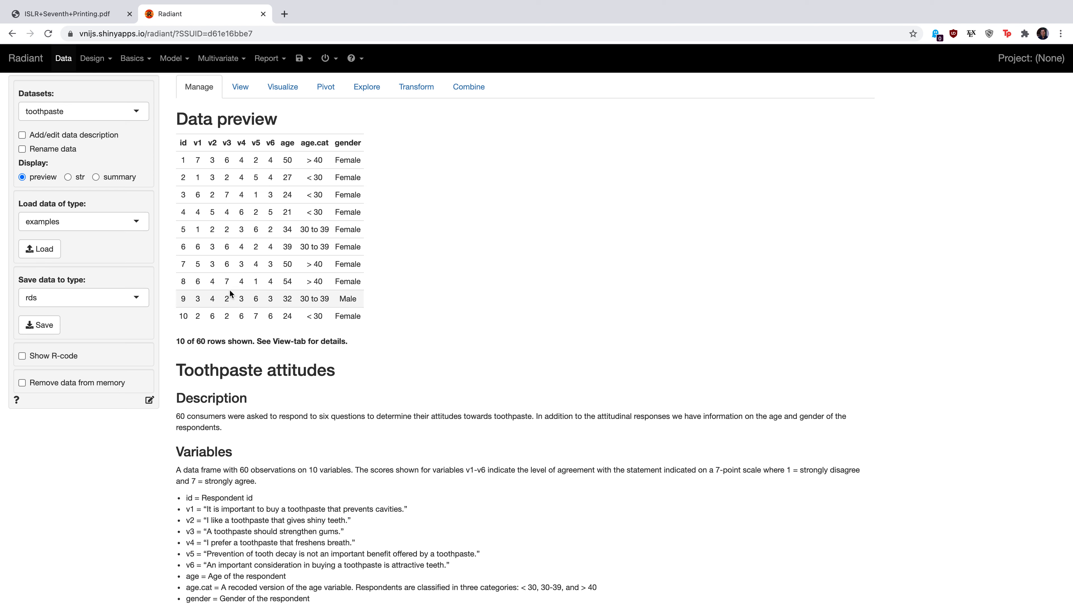
Start a K-clustering analysis on the toothpaste data with variables v1 through v6 included
{"action": "left_click", "coordinate": [233, 60]}
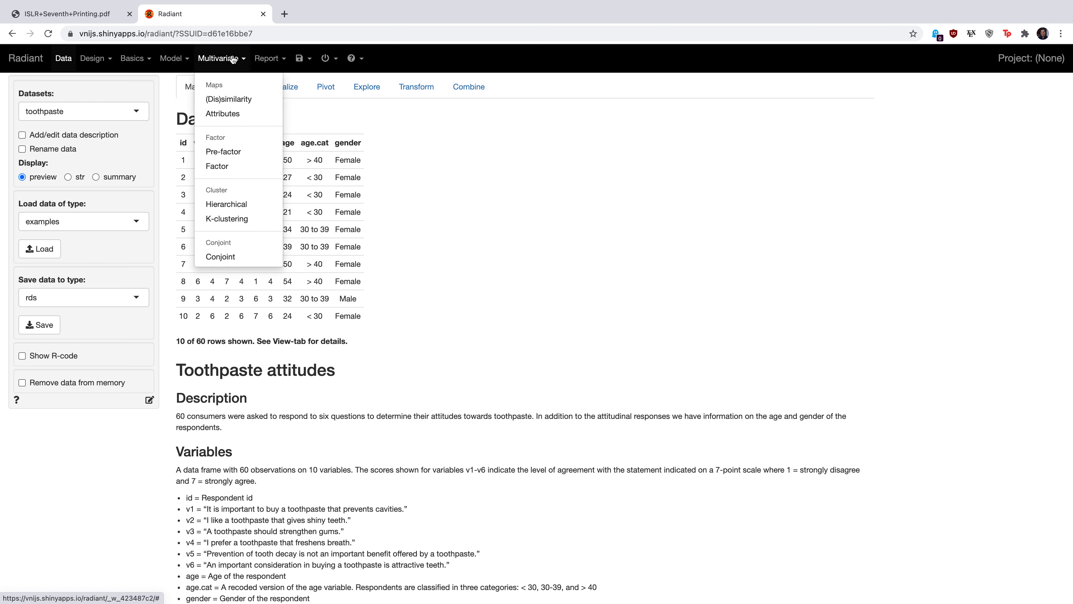
{"action": "left_click", "coordinate": [230, 218]}
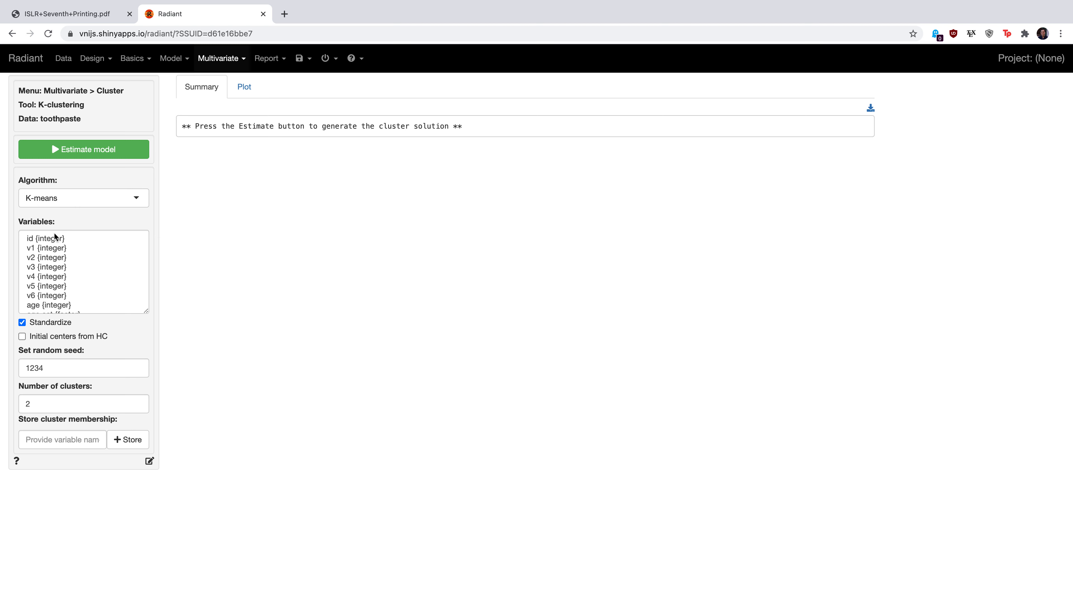
{"action": "left_click", "coordinate": [46, 248]}
{"action": "left_click", "coordinate": [44, 296], "text": "shift"}
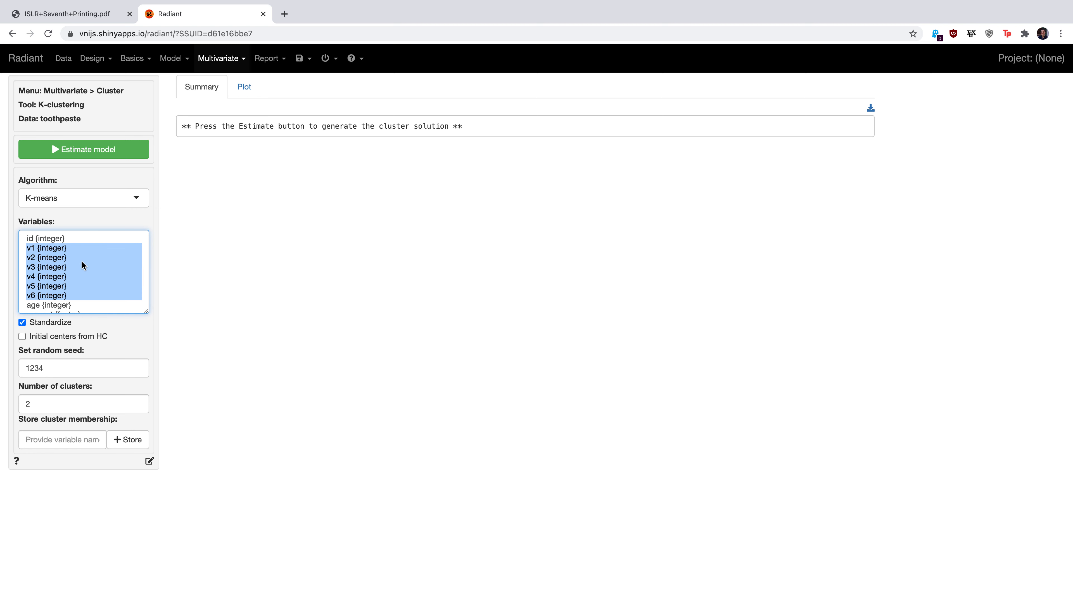
Set the number of clusters to 10 and estimate the K-means model
{"action": "left_click", "coordinate": [45, 404]}
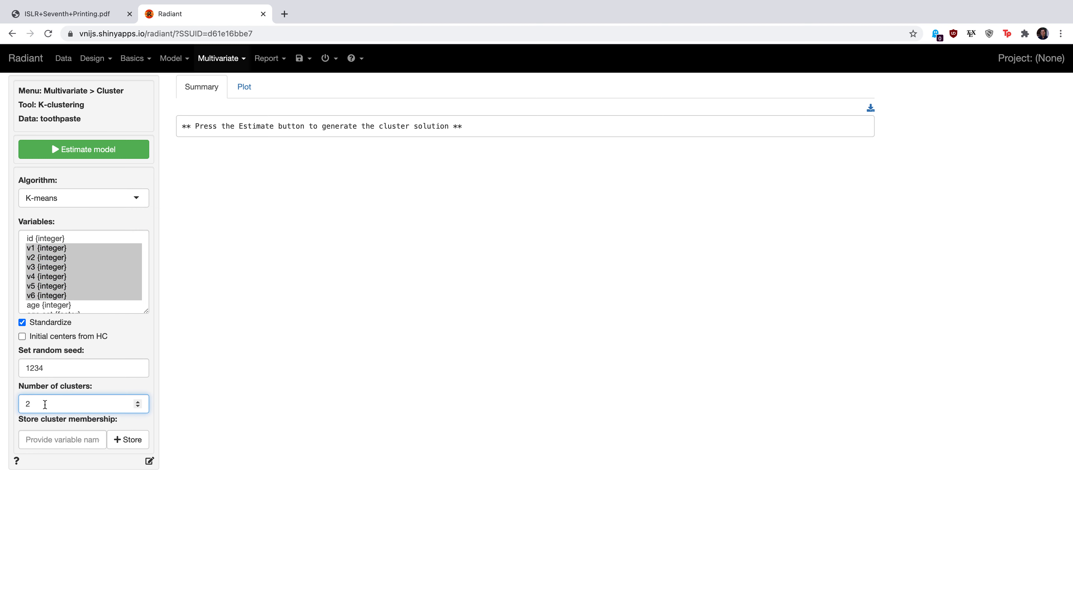
{"action": "key", "text": "BackSpace"}
{"action": "left_click", "coordinate": [58, 404]}
{"action": "left_click", "coordinate": [81, 158]}
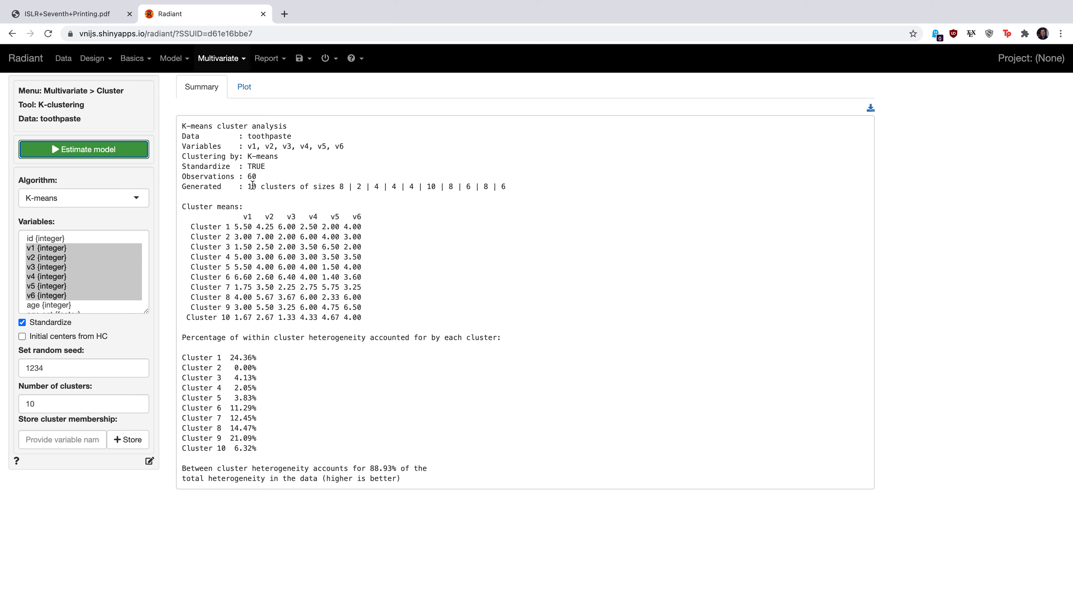
Examine the generated cluster sizes and compare the cluster means on v1 to v6 in the 10-cluster summary
{"action": "left_click_drag", "start_coordinate": [243, 187], "coordinate": [373, 187]}
{"action": "left_click", "coordinate": [359, 186]}
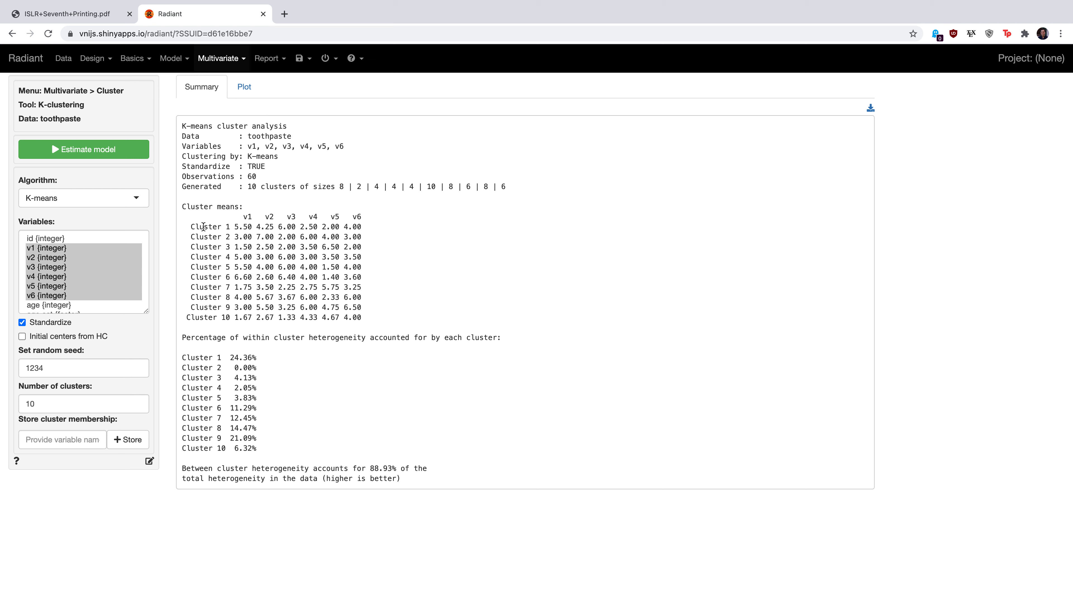
{"action": "left_click_drag", "start_coordinate": [235, 227], "coordinate": [251, 228]}
{"action": "left_click", "coordinate": [243, 227]}
{"action": "mouse_move", "coordinate": [234, 227]}
{"action": "left_mouse_down"}
{"action": "mouse_move", "coordinate": [249, 228]}
{"action": "mouse_move", "coordinate": [238, 237]}
{"action": "mouse_move", "coordinate": [248, 239]}
{"action": "left_mouse_up"}
{"action": "left_click", "coordinate": [239, 247]}
{"action": "mouse_move", "coordinate": [235, 228]}
{"action": "left_mouse_down"}
{"action": "mouse_move", "coordinate": [254, 229]}
{"action": "mouse_move", "coordinate": [239, 237]}
{"action": "mouse_move", "coordinate": [252, 237]}
{"action": "left_mouse_up"}
{"action": "left_click_drag", "start_coordinate": [235, 268], "coordinate": [253, 268]}
{"action": "left_click_drag", "start_coordinate": [235, 227], "coordinate": [252, 226]}
{"action": "left_click_drag", "start_coordinate": [236, 267], "coordinate": [252, 268]}
{"action": "left_click", "coordinate": [251, 268]}
{"action": "left_click_drag", "start_coordinate": [248, 216], "coordinate": [362, 215]}
{"action": "left_click", "coordinate": [362, 216]}
{"action": "left_click_drag", "start_coordinate": [182, 207], "coordinate": [367, 314]}
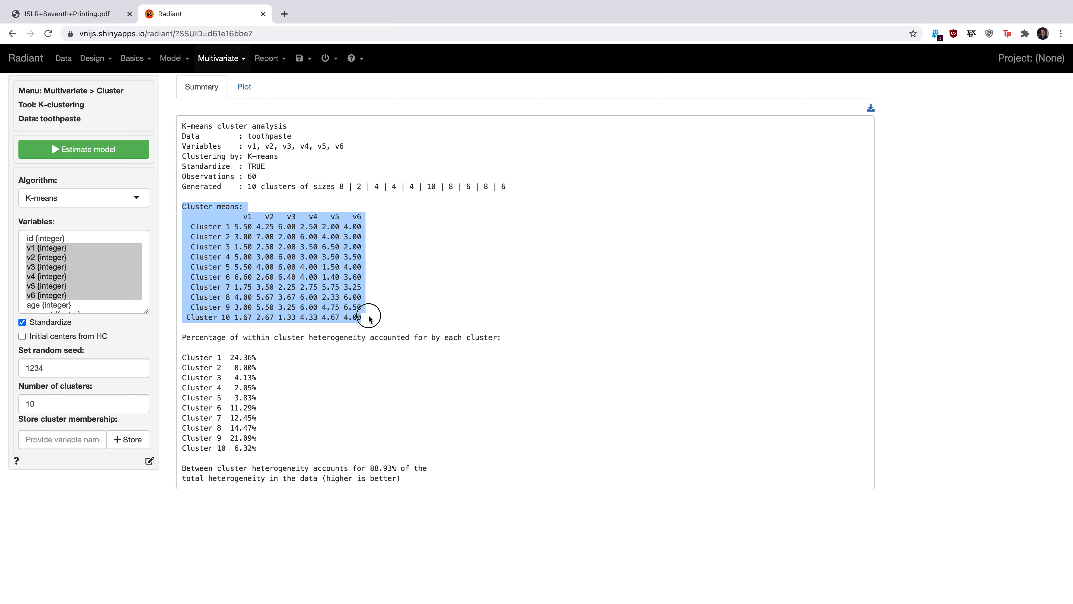
{"action": "left_click", "coordinate": [367, 314]}
{"action": "left_click_drag", "start_coordinate": [189, 226], "coordinate": [368, 321]}
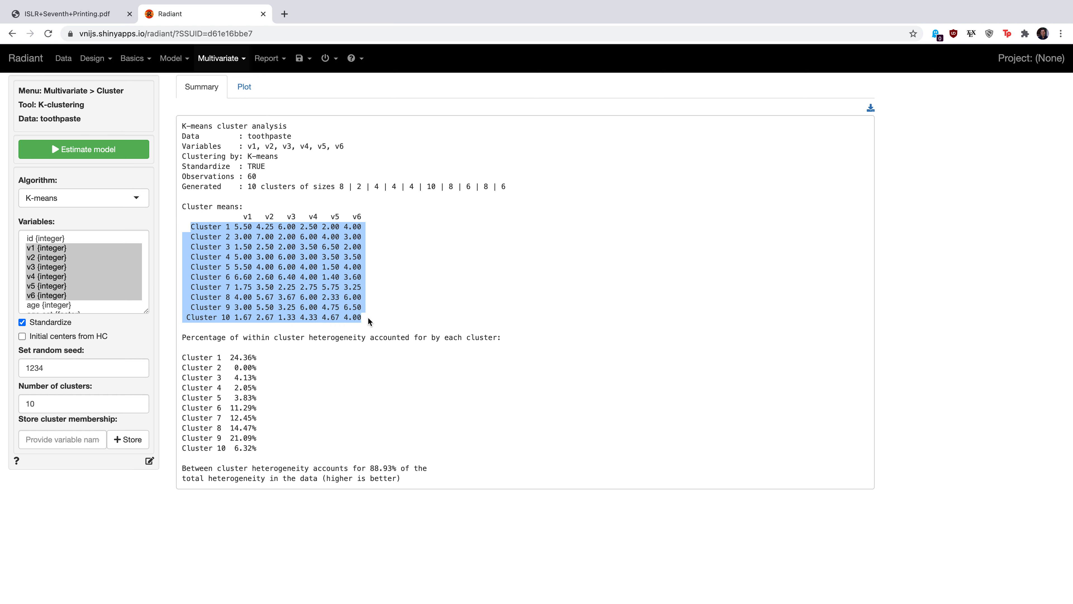
{"action": "left_click", "coordinate": [368, 322]}
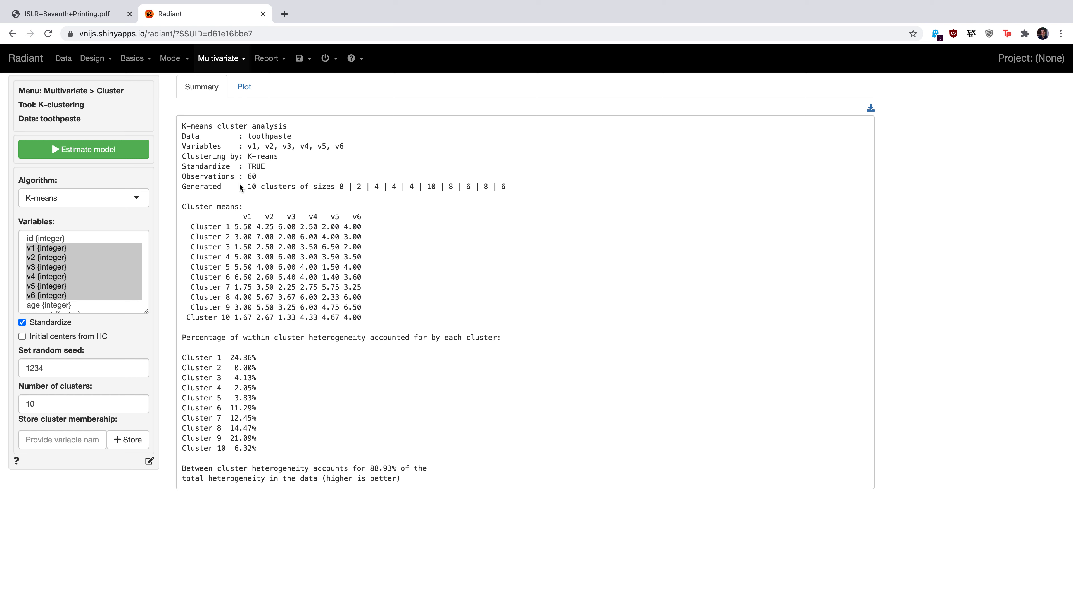
Show density plots of the clustering variables for the 10-cluster solution
{"action": "left_click", "coordinate": [244, 90]}
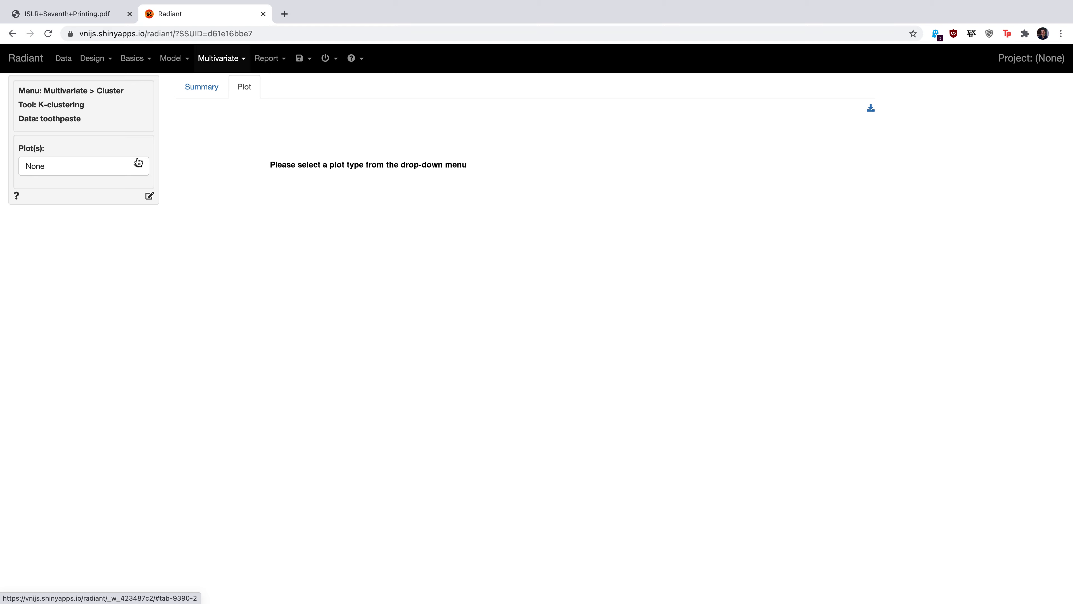
{"action": "left_click", "coordinate": [127, 166]}
{"action": "left_click", "coordinate": [91, 203]}
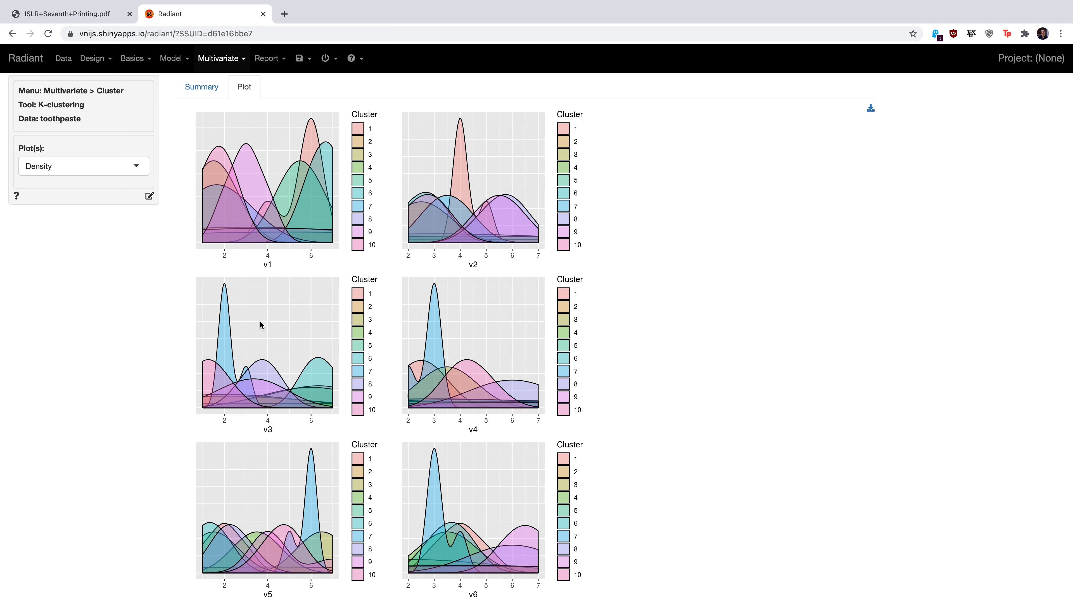
Return to the clustering summary, set the number of clusters to 2, and re-estimate the K-means model
{"action": "left_click", "coordinate": [185, 87]}
{"action": "left_click", "coordinate": [45, 403]}
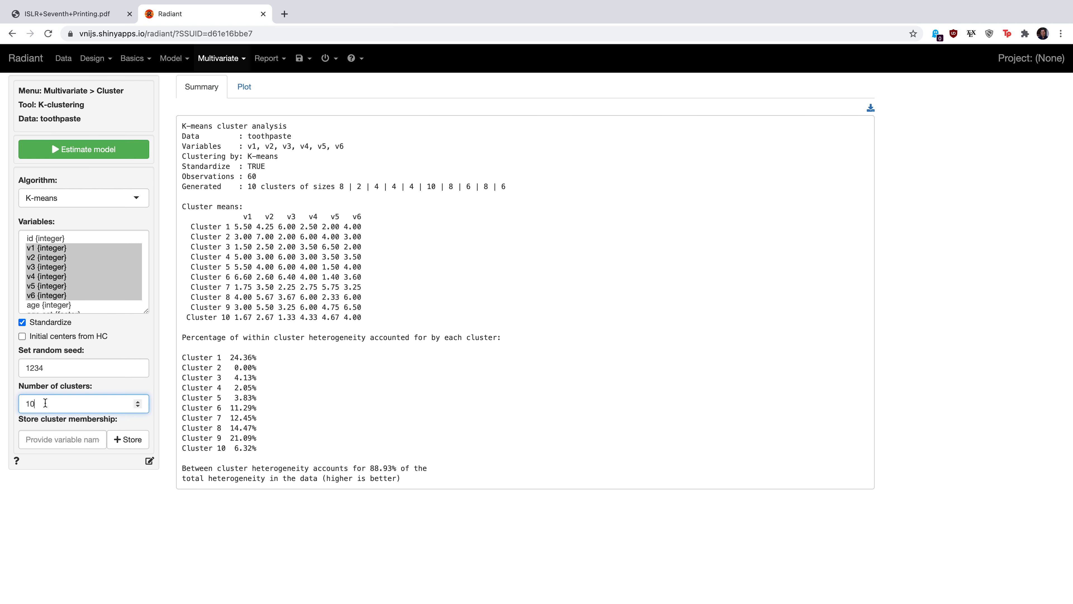
{"action": "key", "text": "BackSpace"}
{"action": "key", "text": "BackSpace"}
{"action": "type", "text": "2"}
{"action": "left_click", "coordinate": [70, 150]}
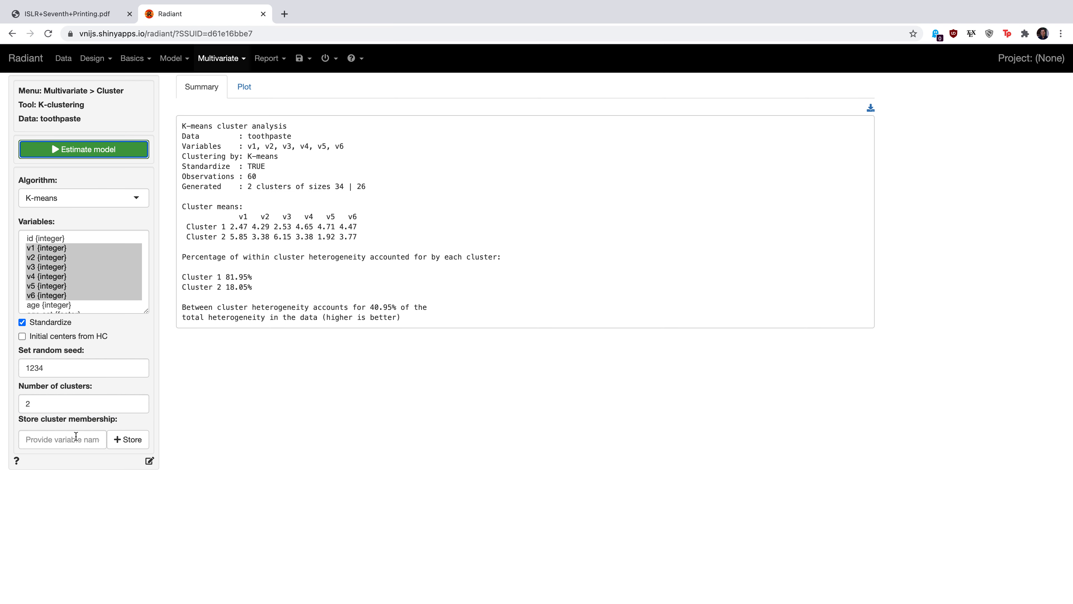
Compare the v1 to v6 means of the two clusters in the summary
{"action": "left_click_drag", "start_coordinate": [180, 207], "coordinate": [358, 239]}
{"action": "left_click_drag", "start_coordinate": [231, 227], "coordinate": [358, 227]}
{"action": "left_click", "coordinate": [257, 228]}
{"action": "left_click_drag", "start_coordinate": [254, 228], "coordinate": [293, 239]}
{"action": "left_click", "coordinate": [293, 239]}
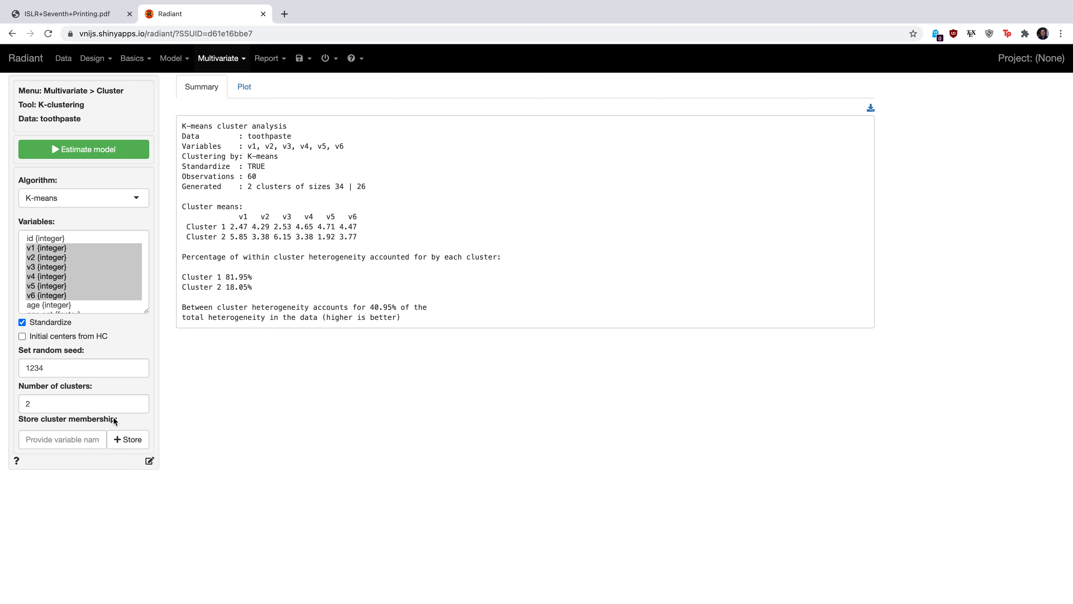
Review the density plots of v1 to v6 for the two-cluster solution
{"action": "left_click", "coordinate": [238, 90]}
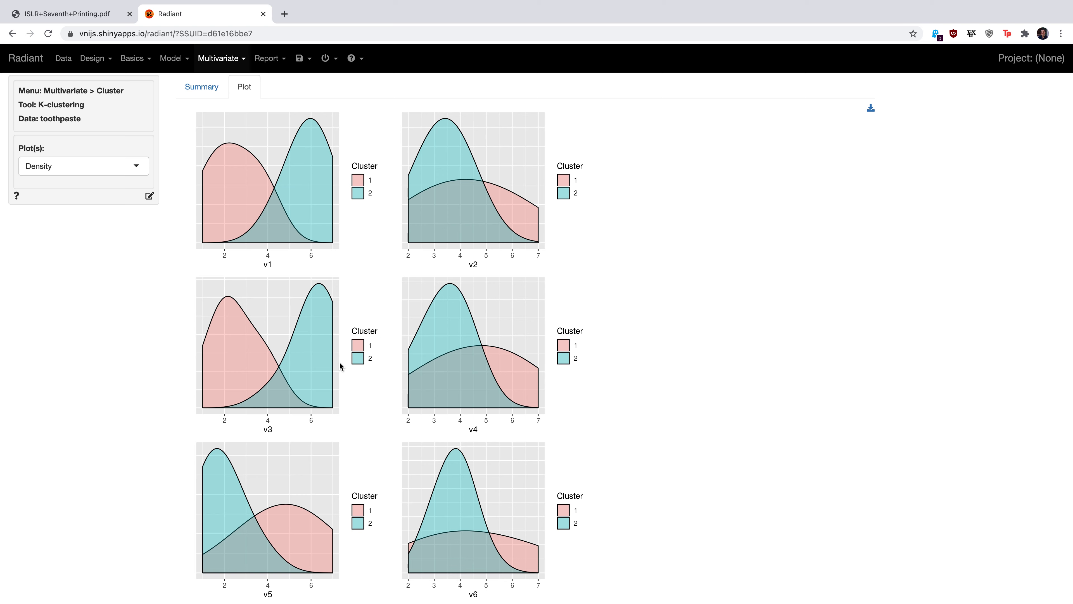
{"action": "scroll", "coordinate": [339, 362], "scroll_direction": "down", "scroll_amount": 1}
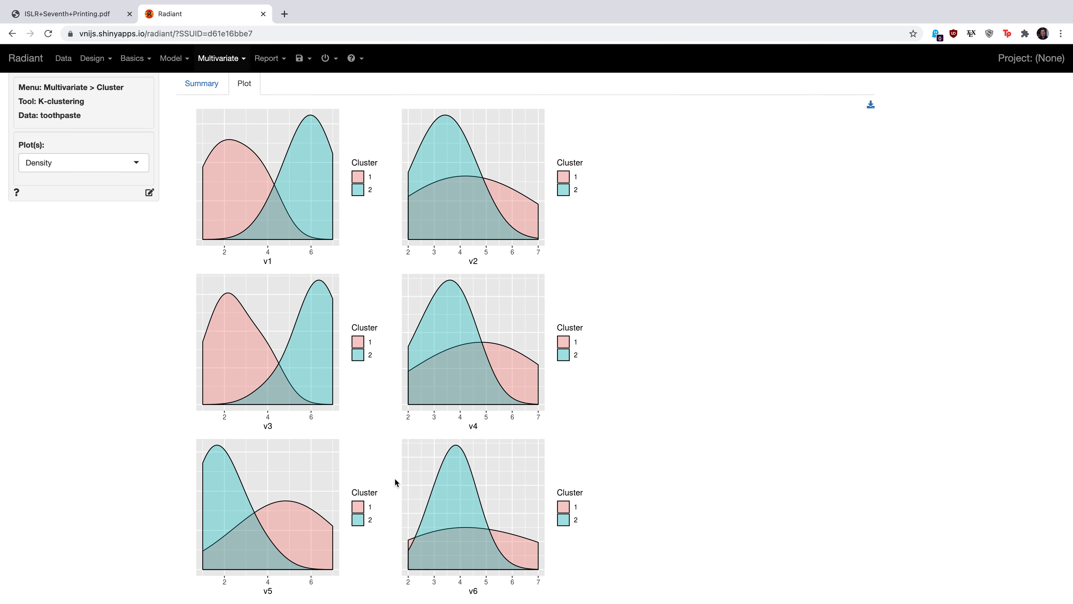
{"action": "scroll", "coordinate": [326, 416], "scroll_direction": "up", "scroll_amount": 1}
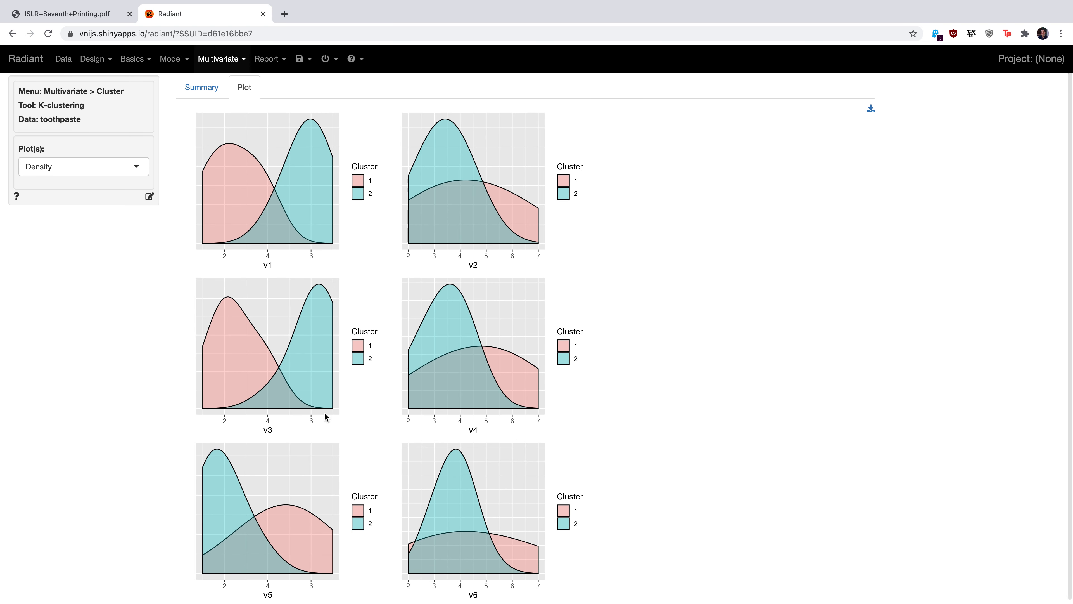
Store the two-cluster membership in the dataset as a variable named k_means_class
{"action": "left_click", "coordinate": [195, 90]}
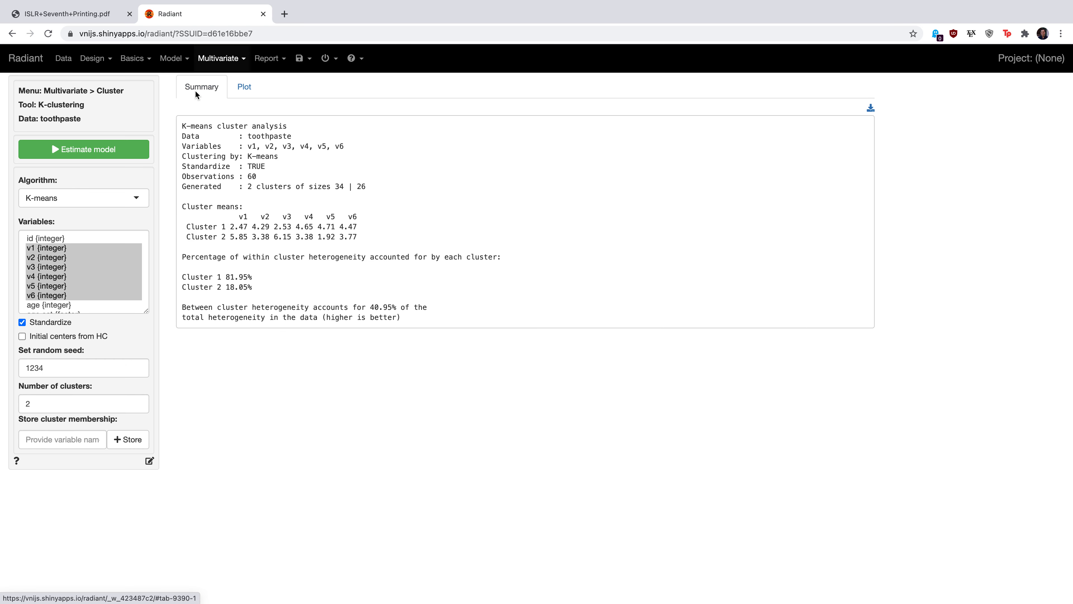
{"action": "left_click", "coordinate": [80, 435]}
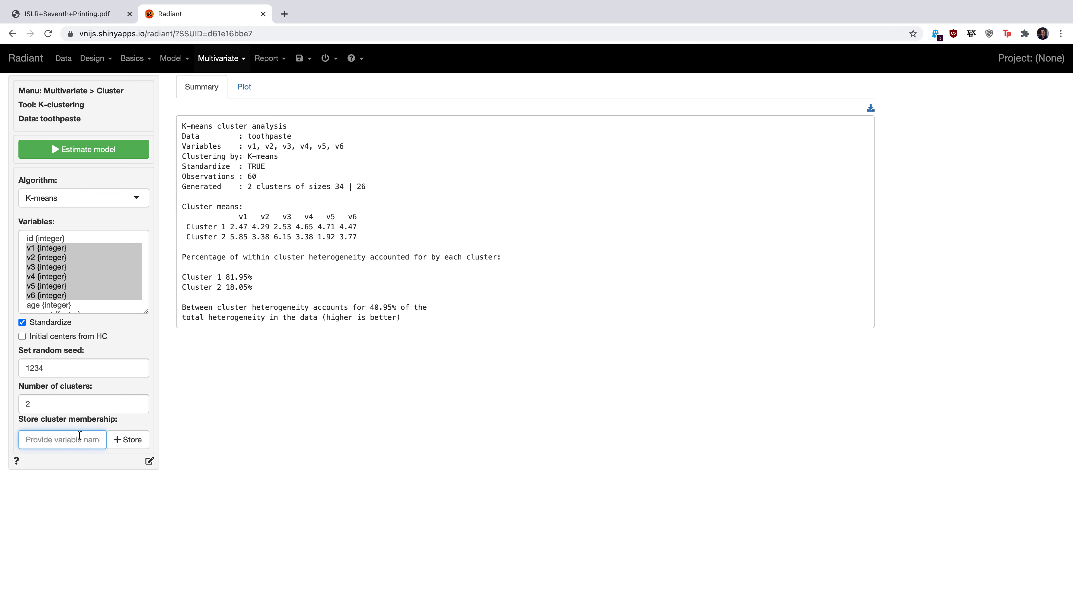
{"action": "type", "text": "k_means_class"}
{"action": "left_click", "coordinate": [120, 441]}
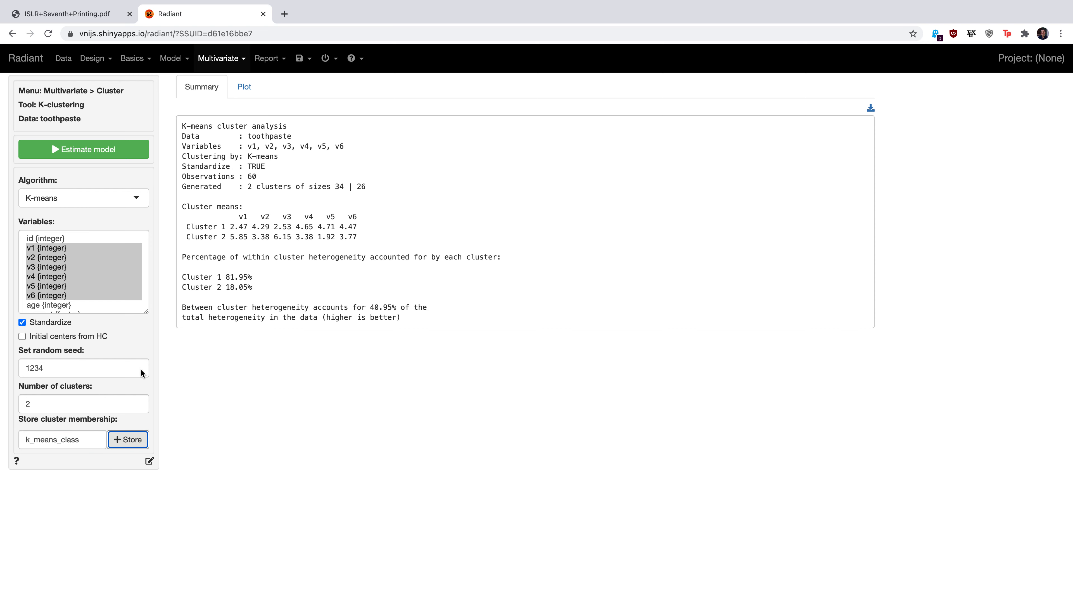
Check the k_means_class column in the toothpaste data preview
{"action": "left_click", "coordinate": [66, 63]}
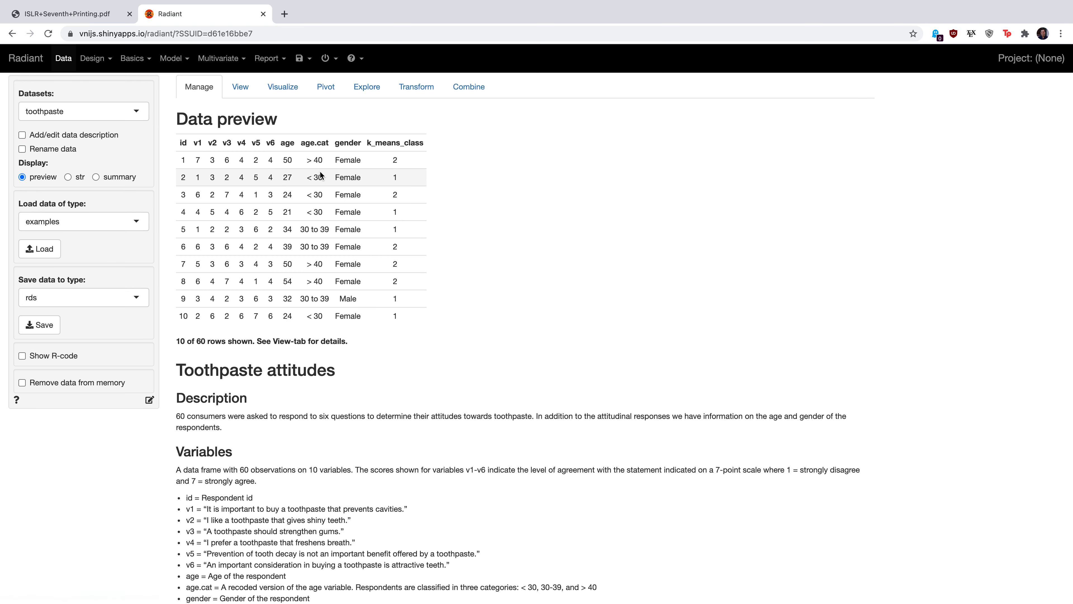
{"action": "left_click_drag", "start_coordinate": [366, 142], "coordinate": [399, 293]}
{"action": "left_click", "coordinate": [432, 145]}
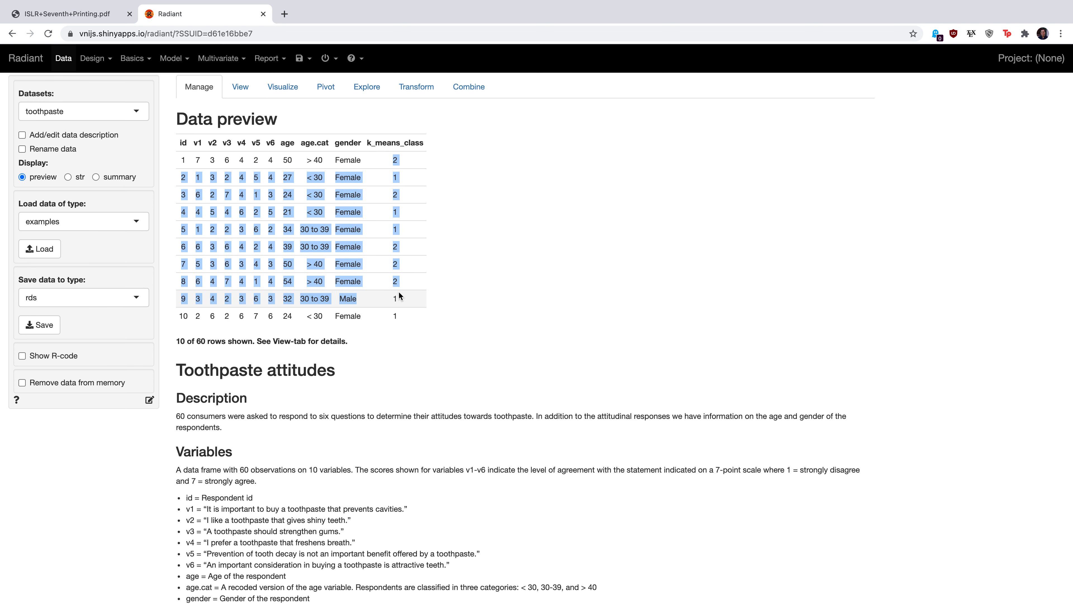
{"action": "left_click", "coordinate": [398, 292]}
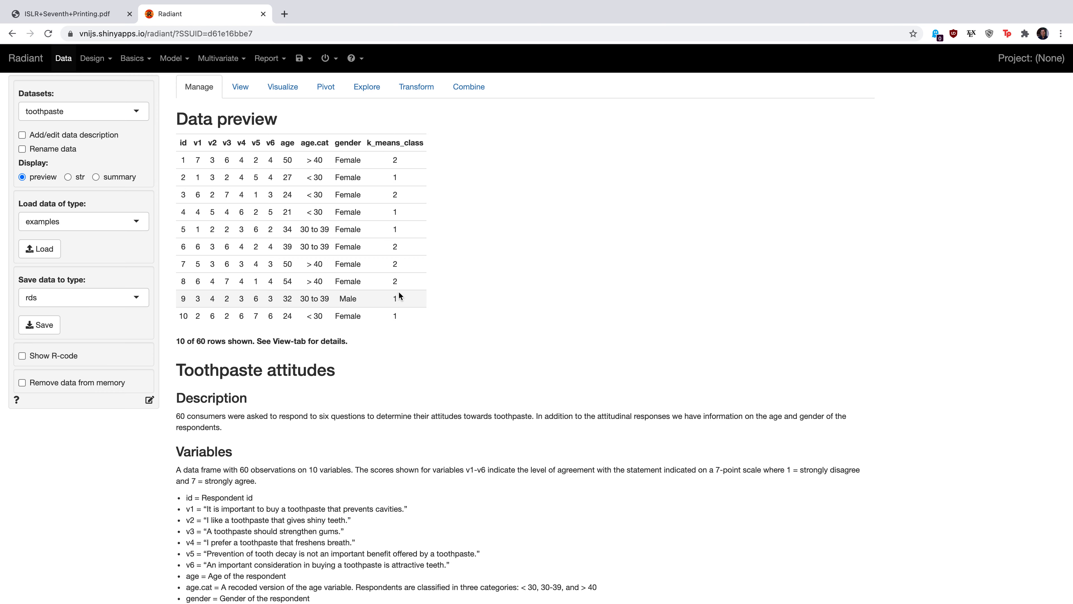
{"action": "mouse_move", "coordinate": [506, 2]}
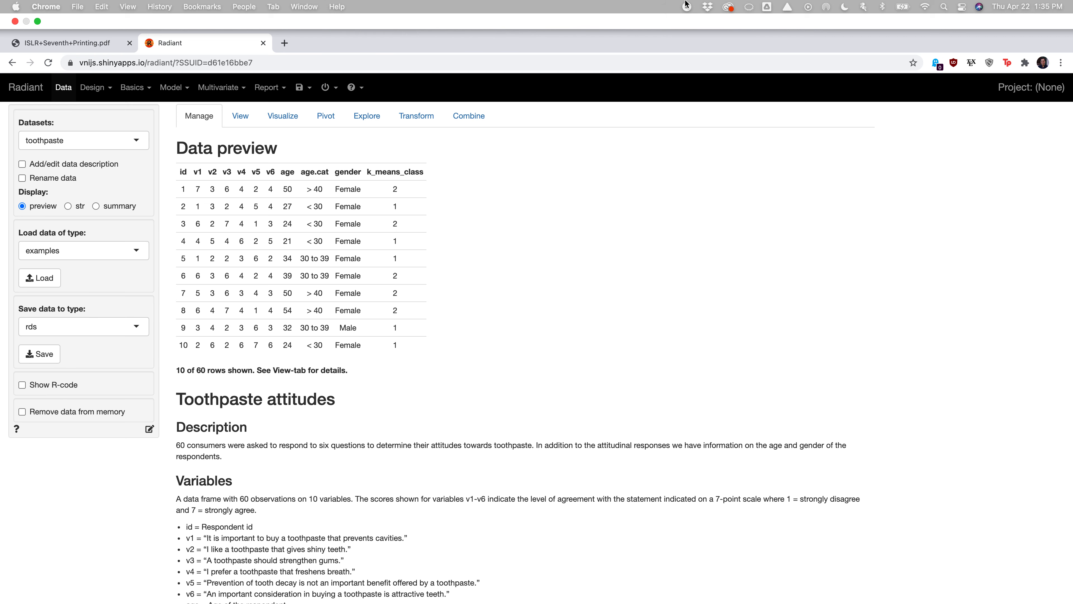